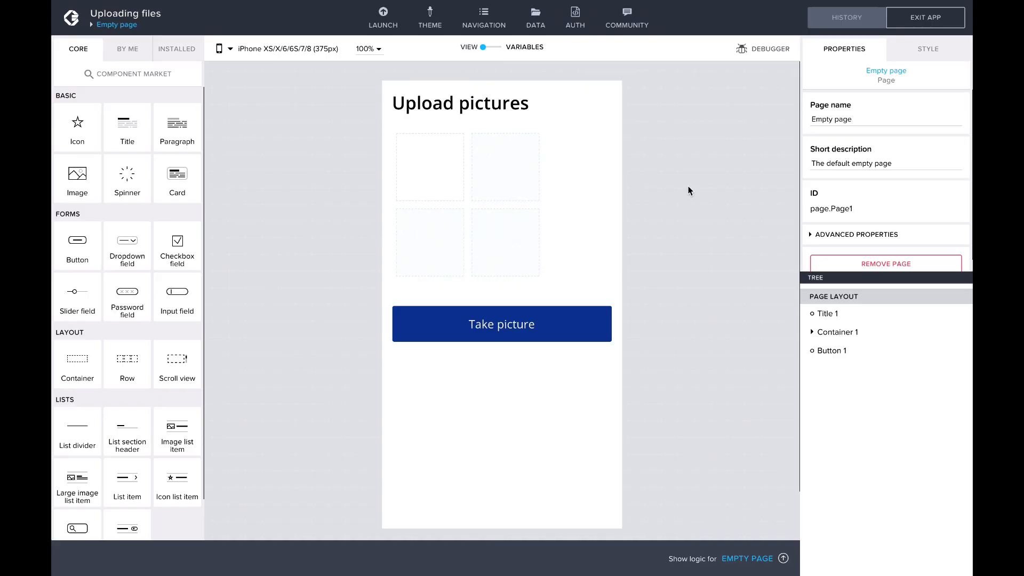
Step: Review the properties of the Picture_keys local data resource, then return to the page
click(535, 18)
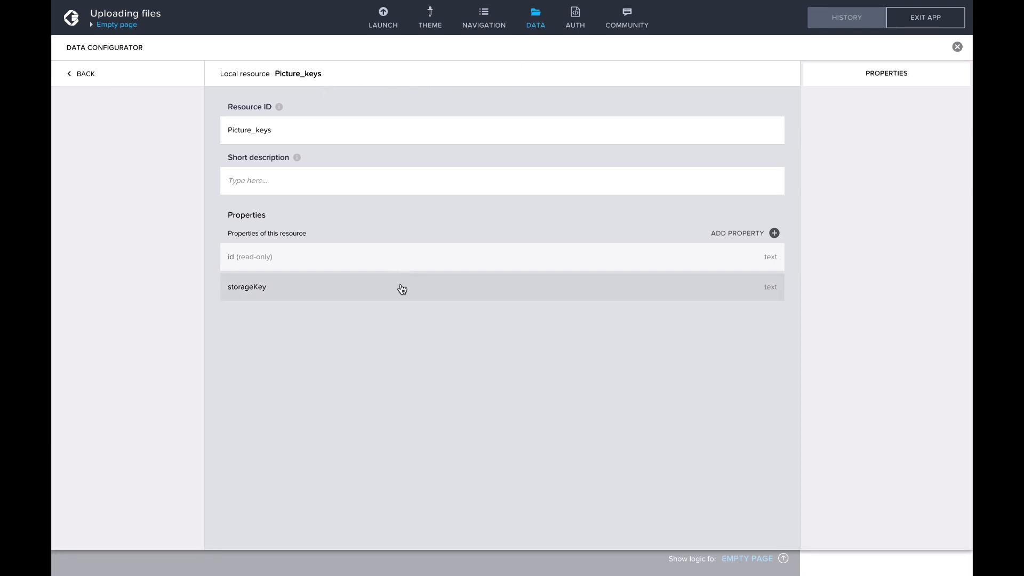
click(539, 17)
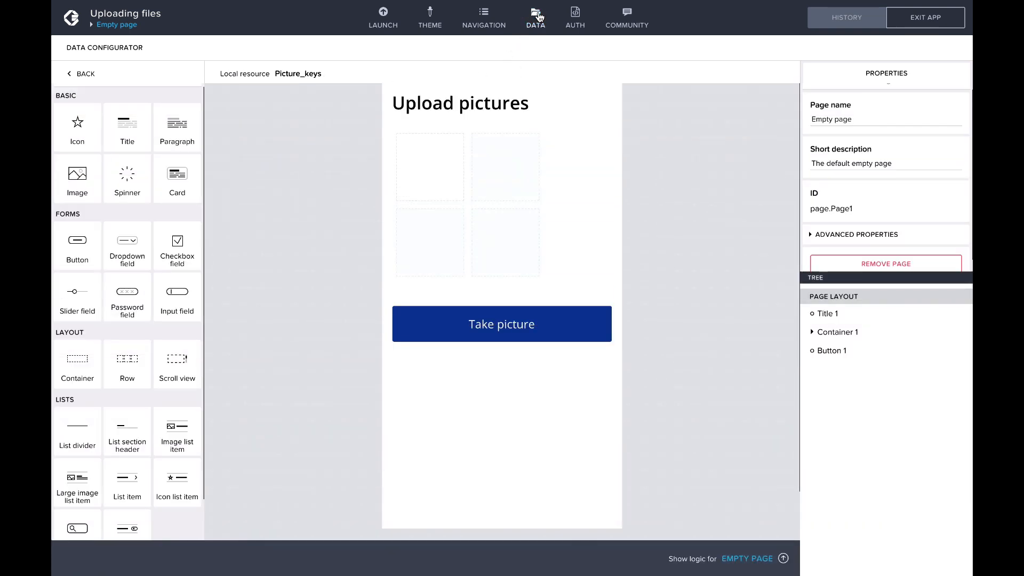
Step: Open the logic of the Take picture button and inspect its Take photo node
click(567, 328)
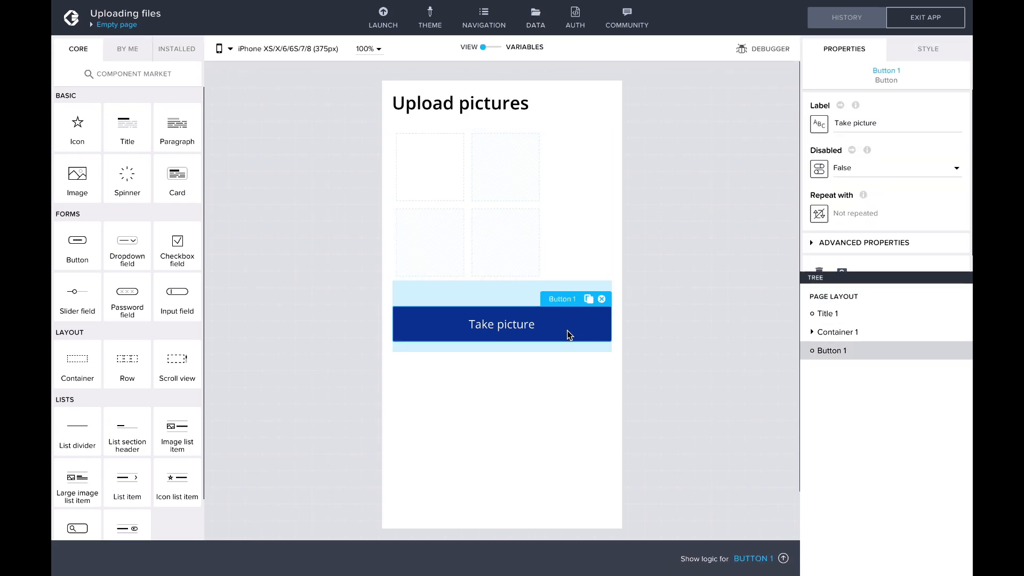
click(783, 558)
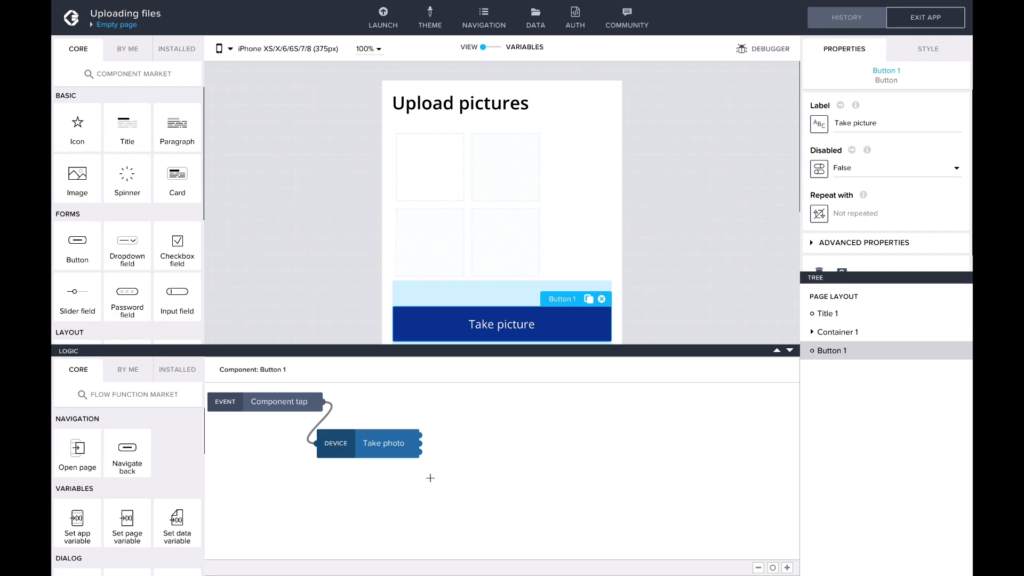
click(401, 444)
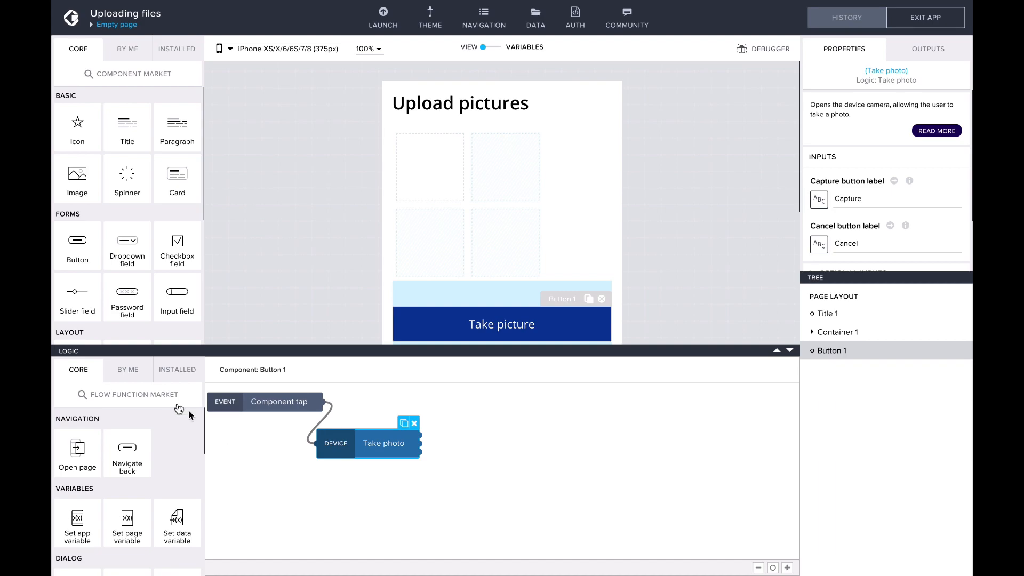
Step: Install the Get bucket upload URLs flow function and connect it to the first output of the Take photo node
click(163, 394)
text(Get bucket upload URL)
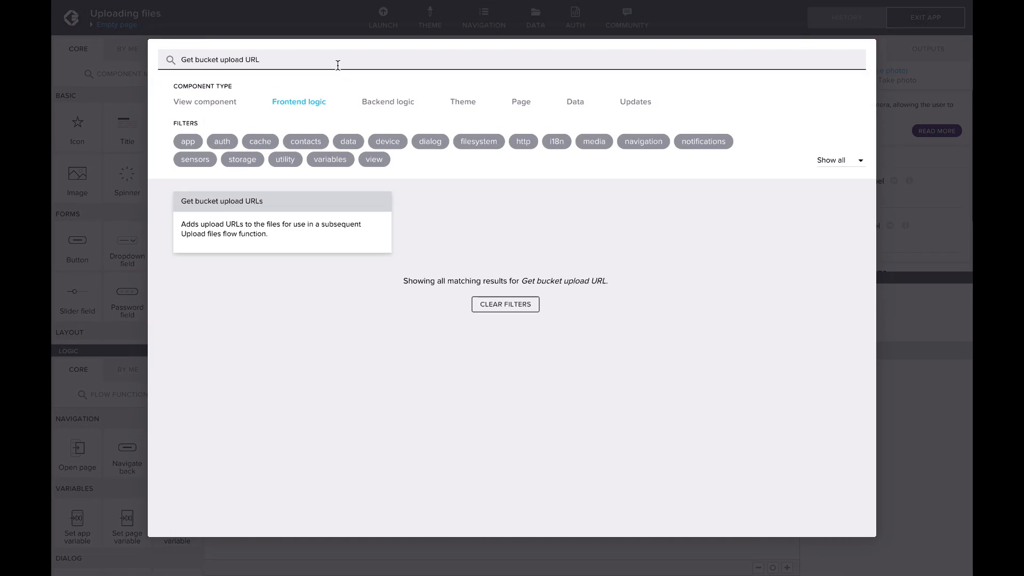
click(419, 224)
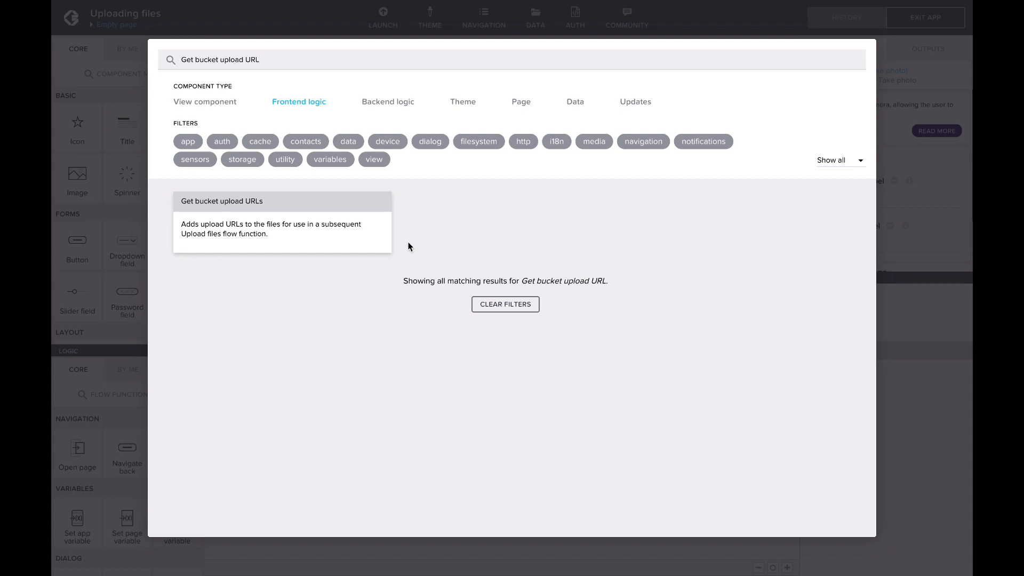
click(368, 245)
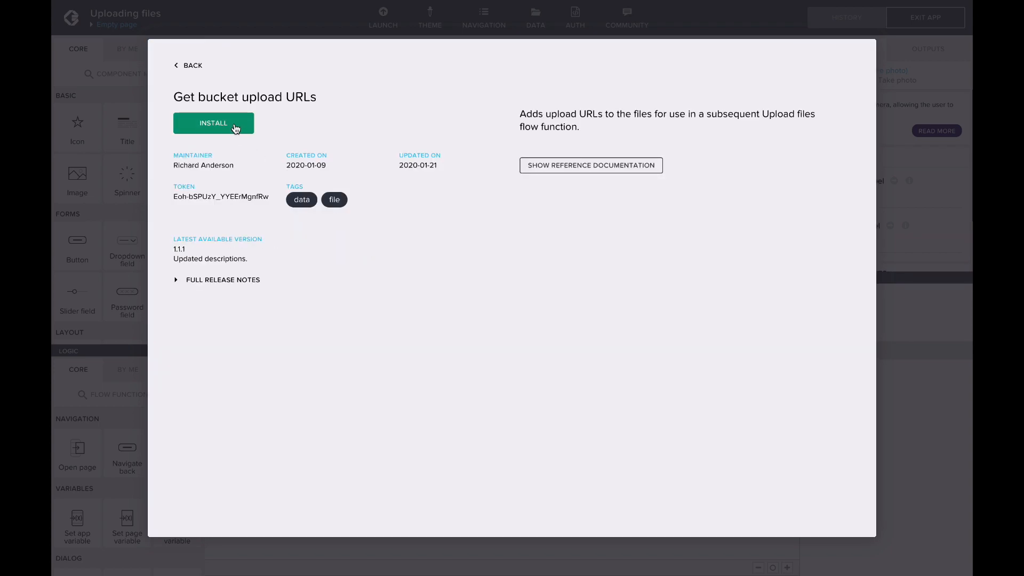
click(238, 128)
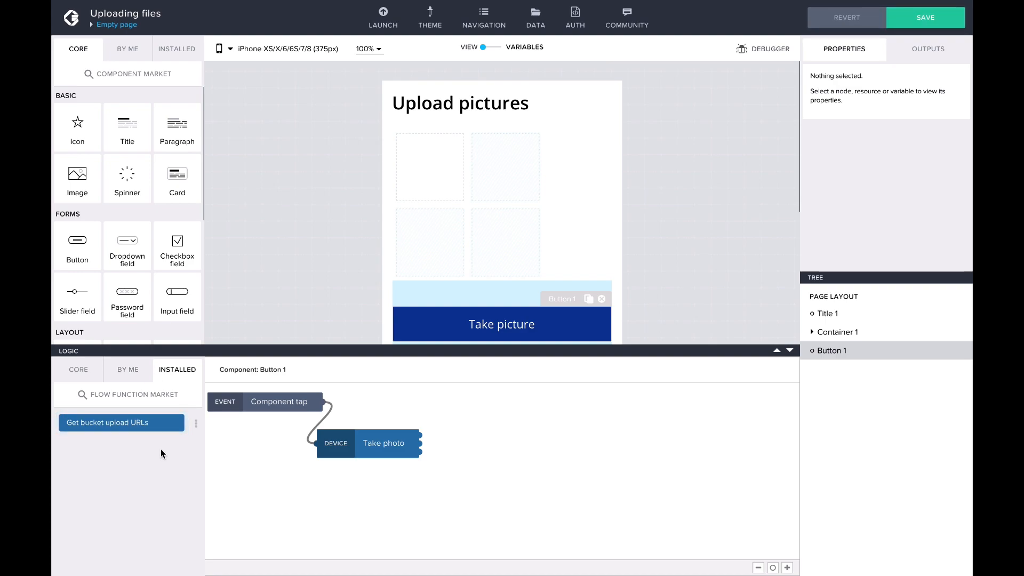
drag(154, 427, 555, 447)
drag(421, 436, 480, 445)
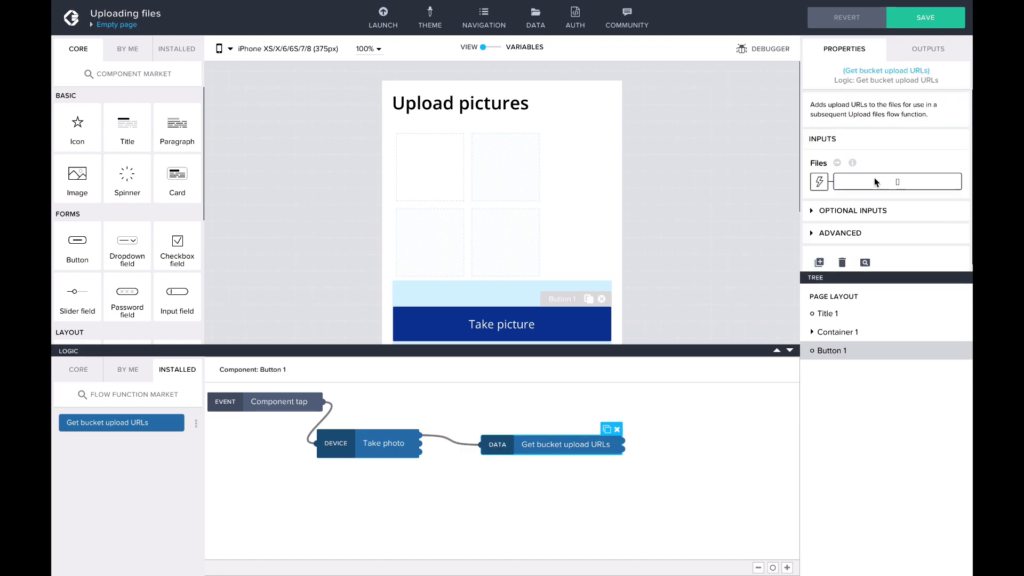
Step: Bind the Files input of Get bucket upload URLs to the formula [outputs["Take photo"].photoFile] and move the node closer to Take photo
click(871, 177)
click(182, 180)
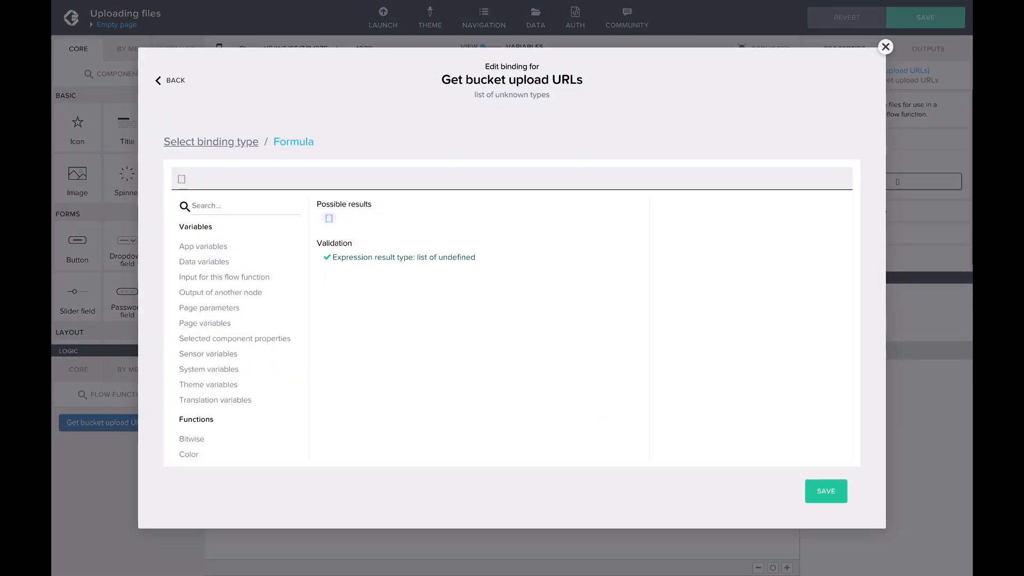
text(outpu)
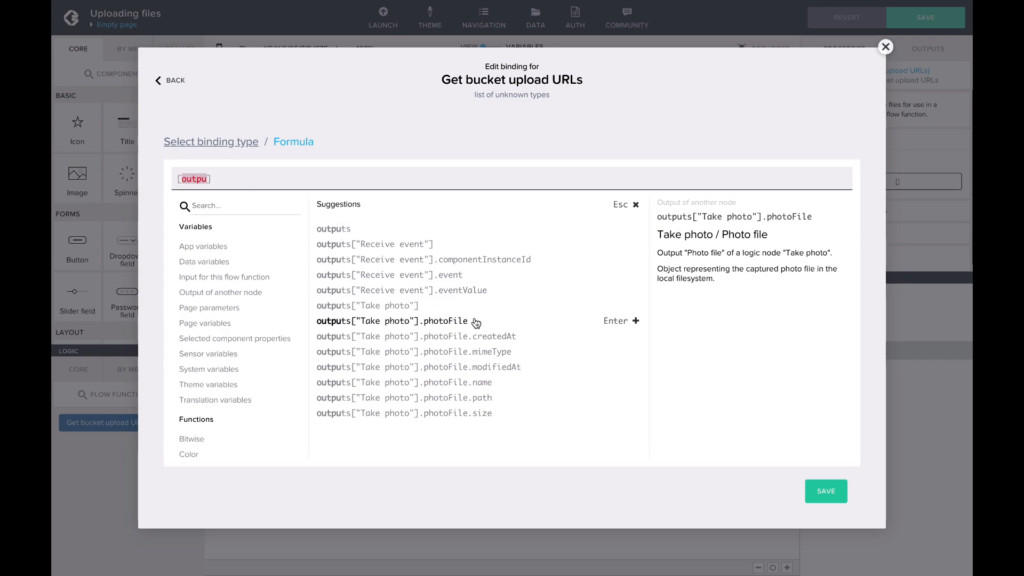
click(461, 323)
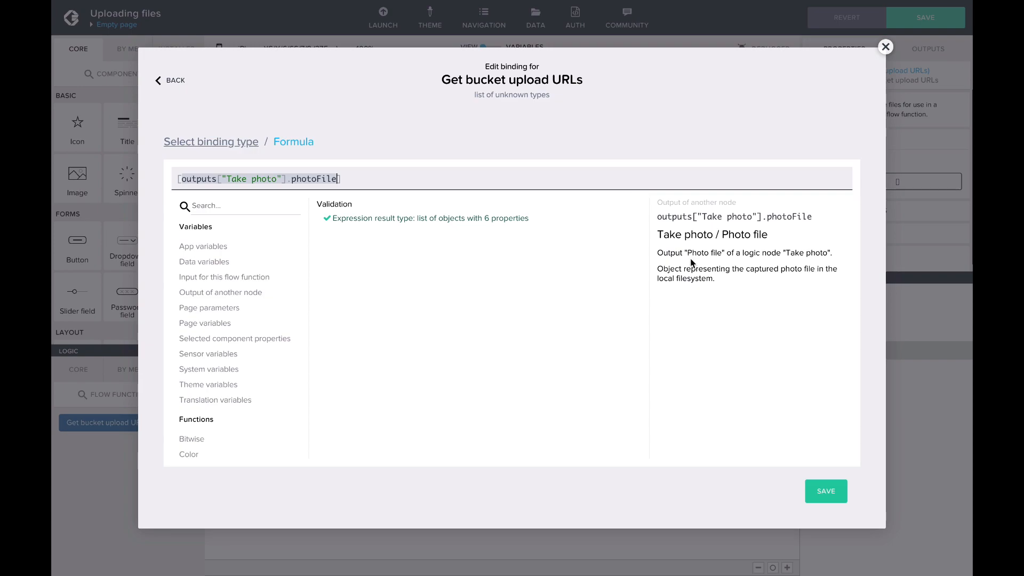
click(826, 496)
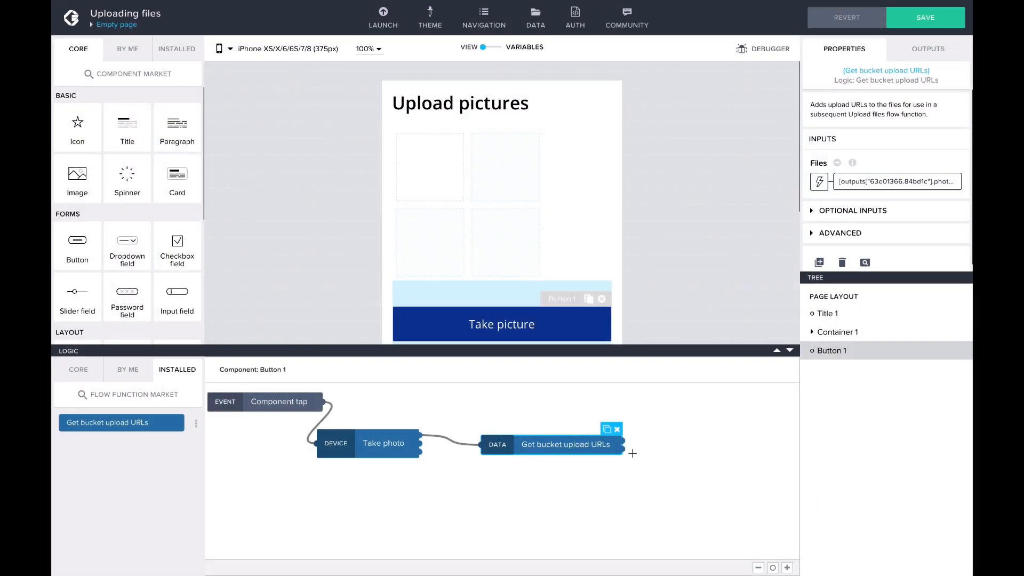
drag(590, 447, 568, 460)
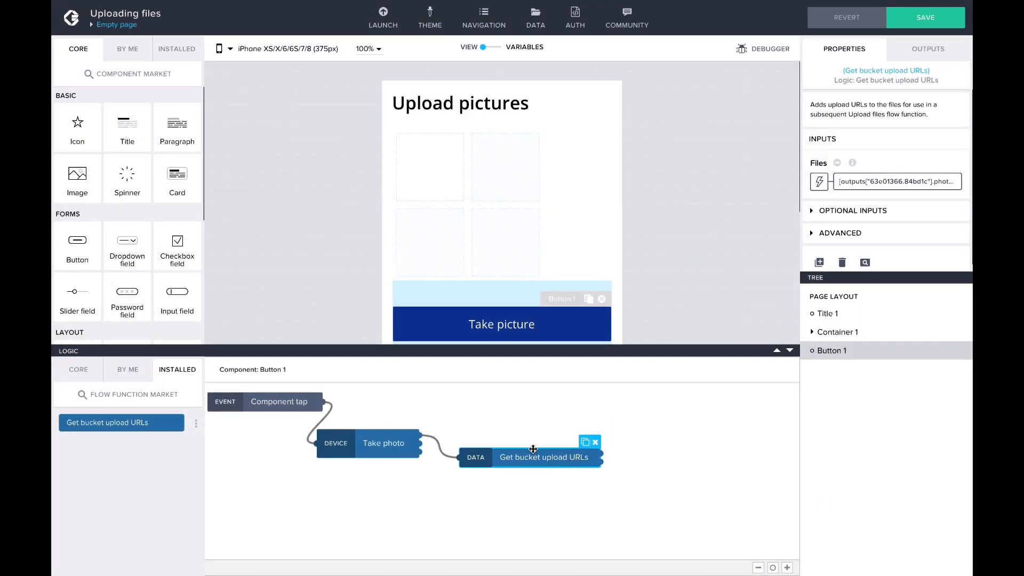
Step: Install the Upload files flow function and connect it to the first output of Get bucket upload URLs
click(176, 400)
text(upload)
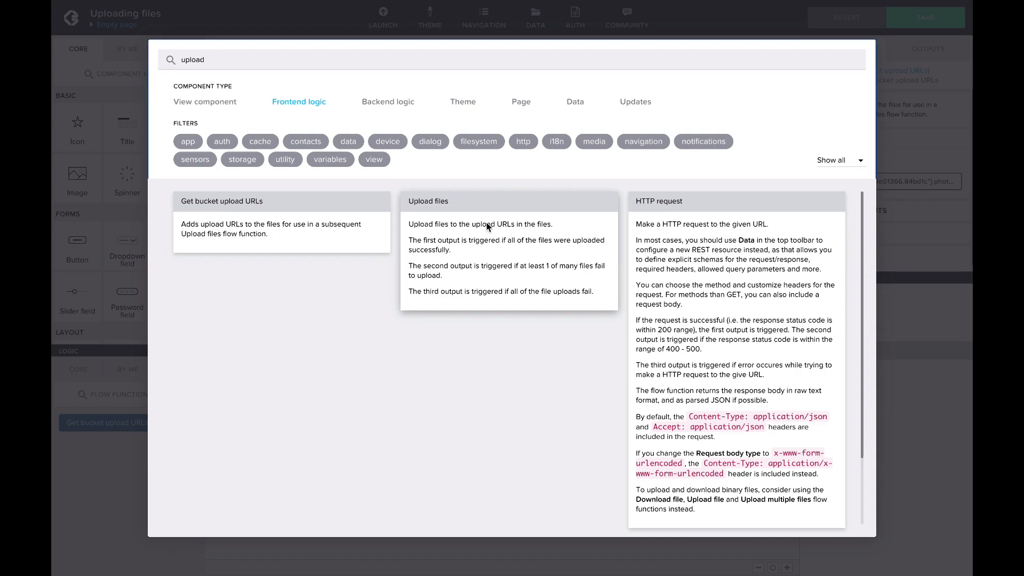
click(489, 227)
click(245, 132)
drag(107, 447, 710, 470)
drag(600, 455, 662, 472)
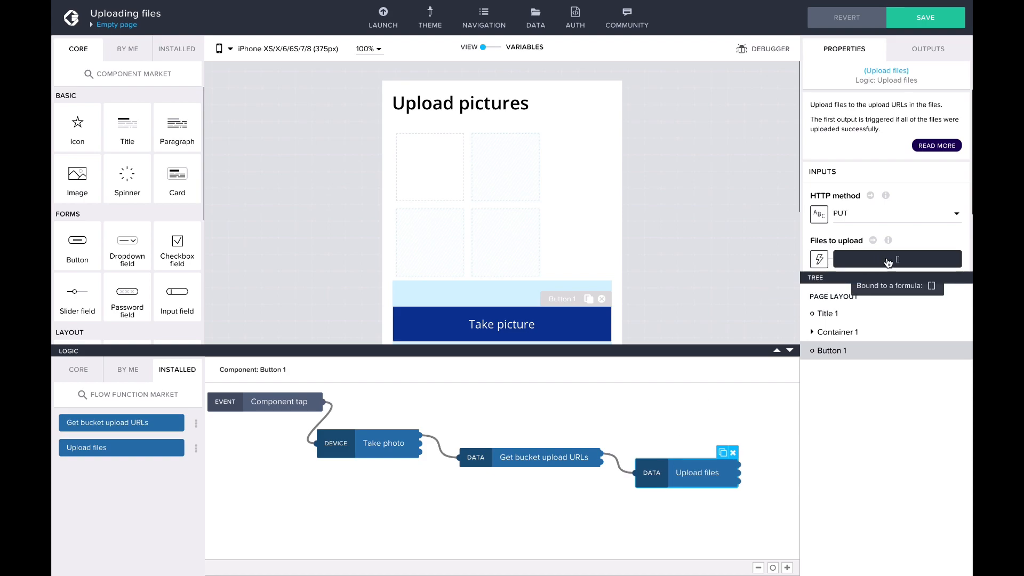
Step: Bind the Files to upload input of Upload files to the node output Get bucket upload URLs / Files
click(819, 259)
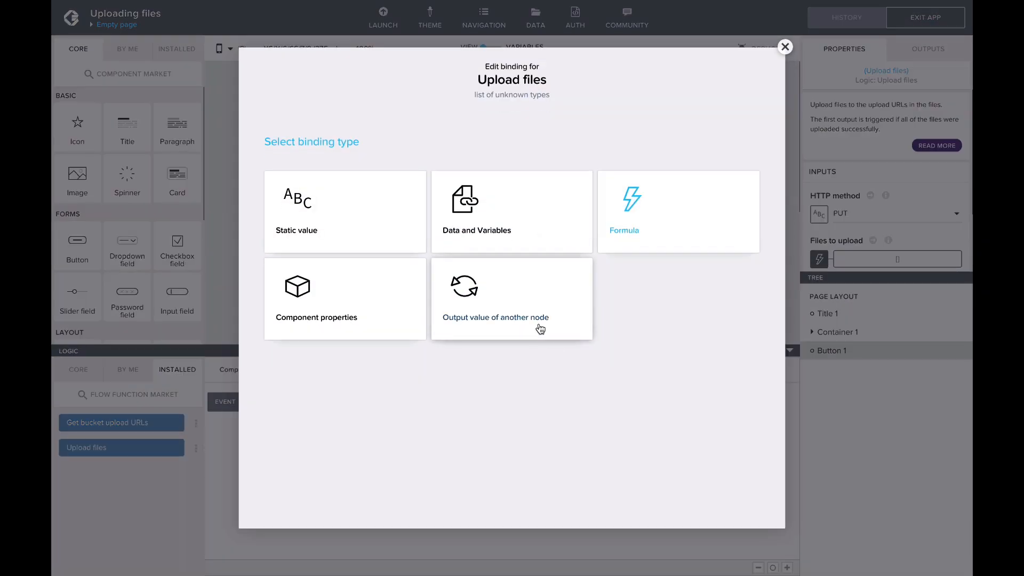
click(541, 329)
click(517, 256)
click(529, 316)
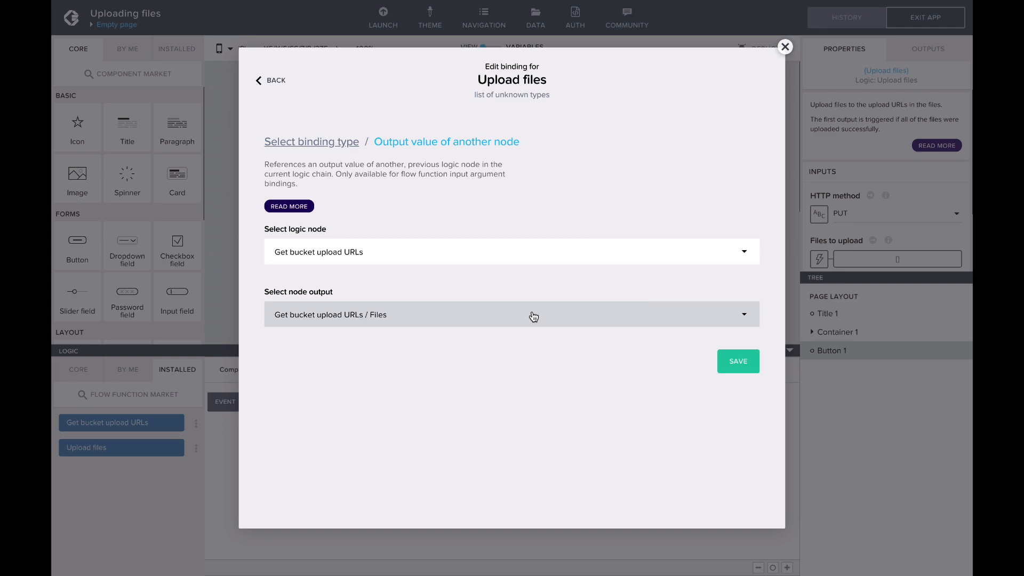
click(741, 363)
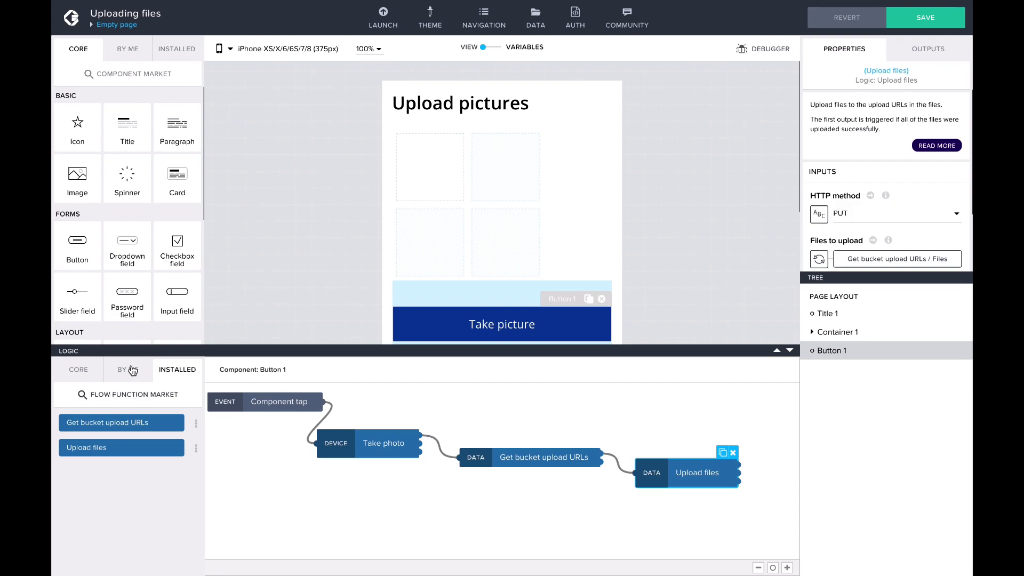
Step: Add a Create record flow function and connect it to the first output of Upload files
click(77, 372)
scroll(133, 475, down, 5)
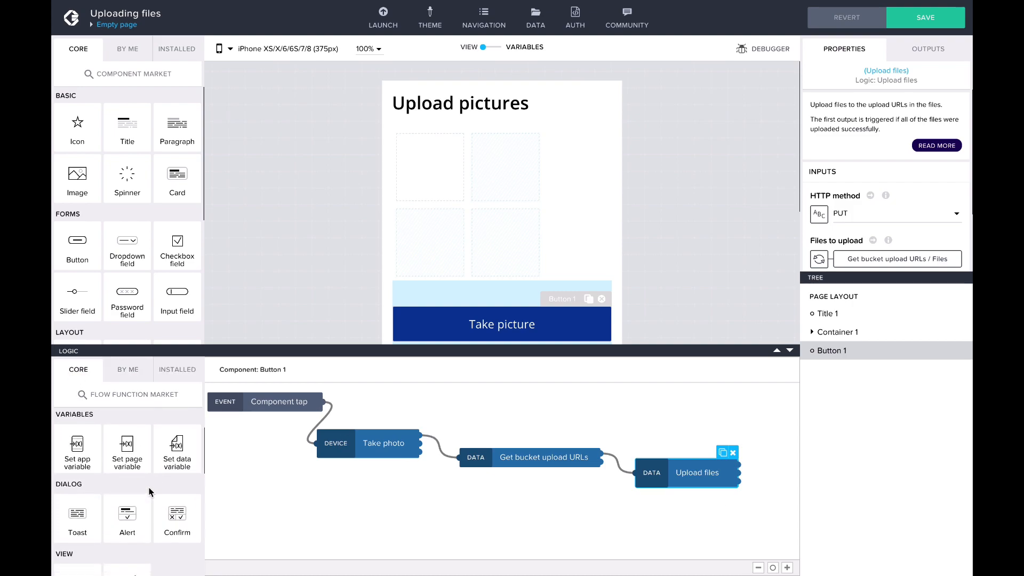
scroll(148, 487, down, 2)
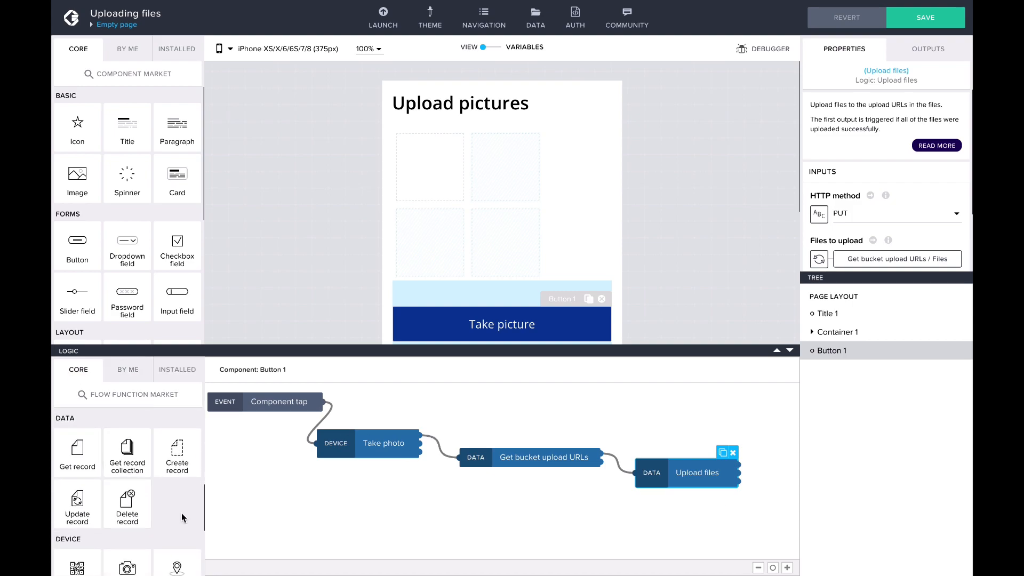
drag(177, 458, 731, 534)
drag(739, 470, 674, 530)
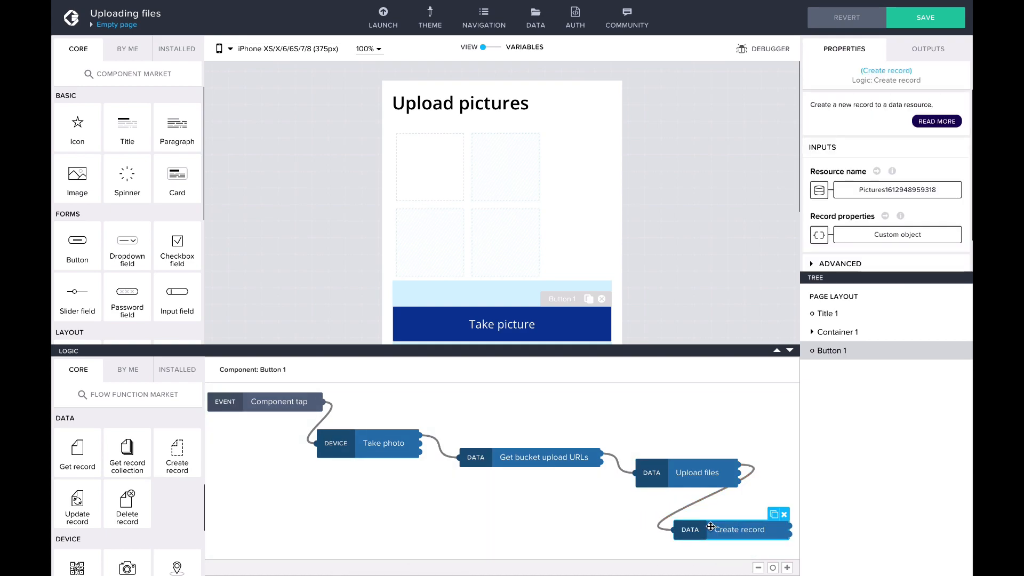
Step: Set the Create record node's resource to Picture_keys
click(852, 188)
click(476, 291)
click(561, 252)
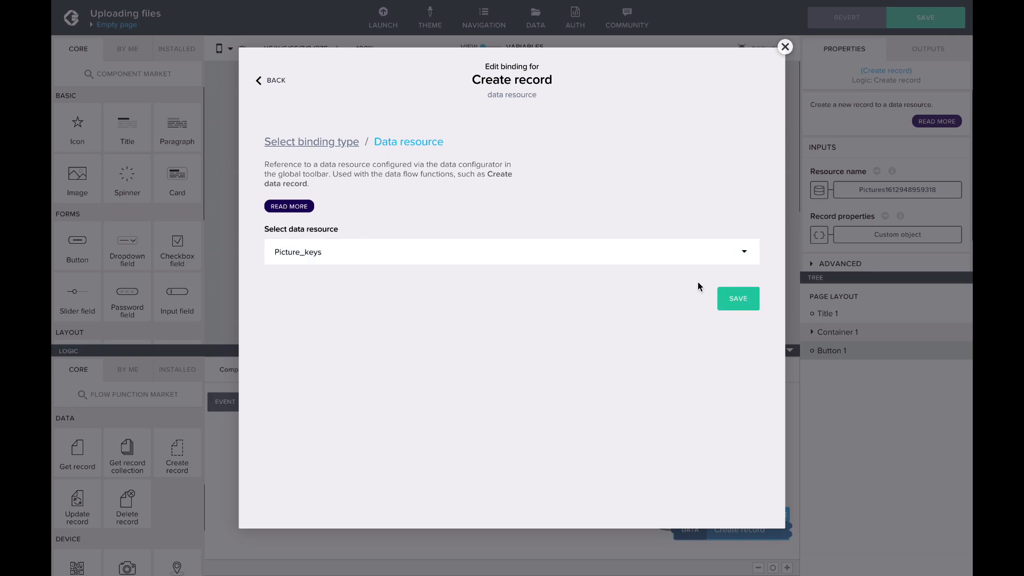
click(741, 297)
Step: Bind the record's storageKey property to the formula outputs["Get bucket upload URLs"].files[0].storageKey
click(901, 239)
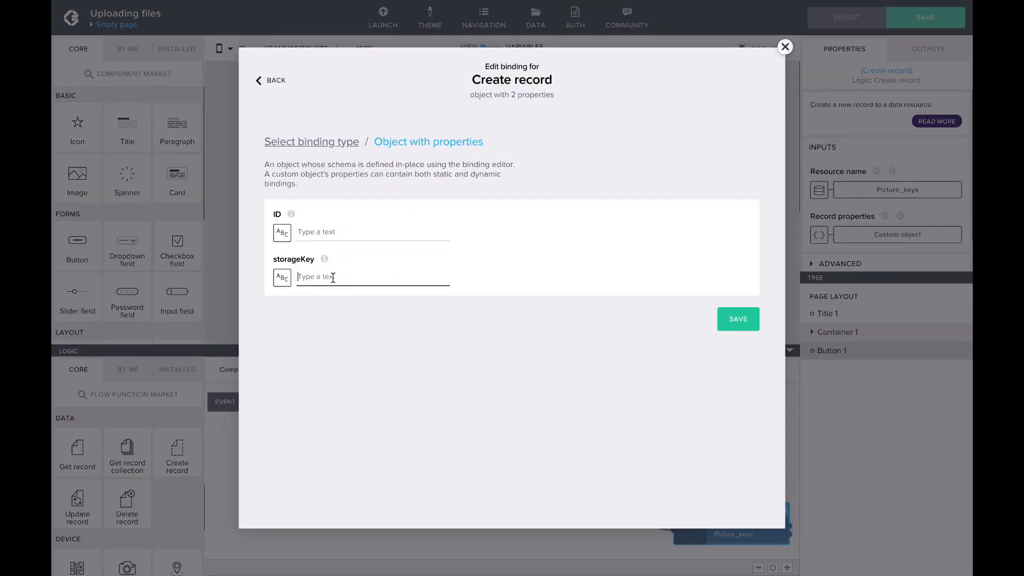
click(288, 277)
click(604, 232)
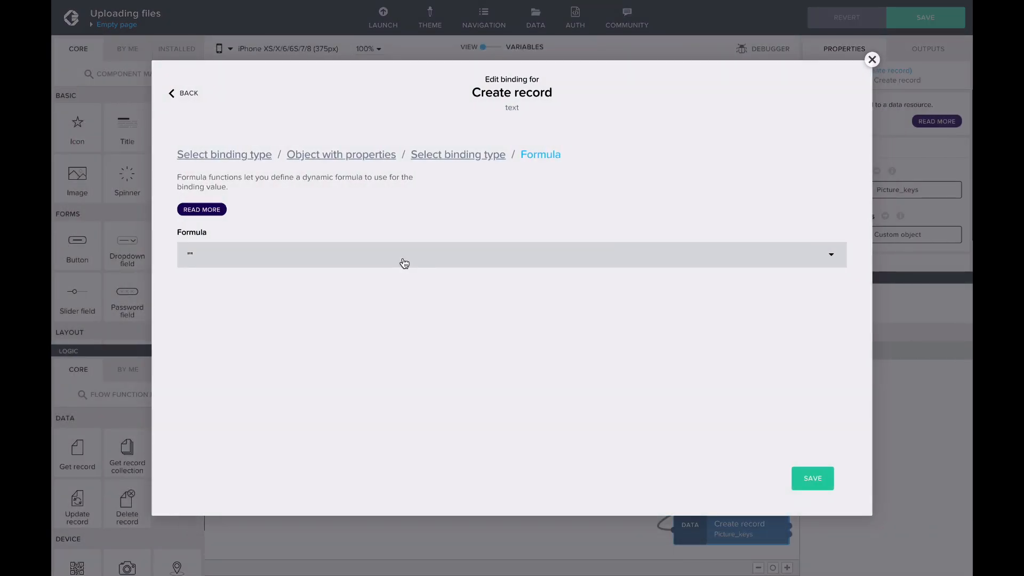
click(402, 262)
key(ctrl+a)
text(outputs["Get bucket upload URLs"].files[0].storageKey)
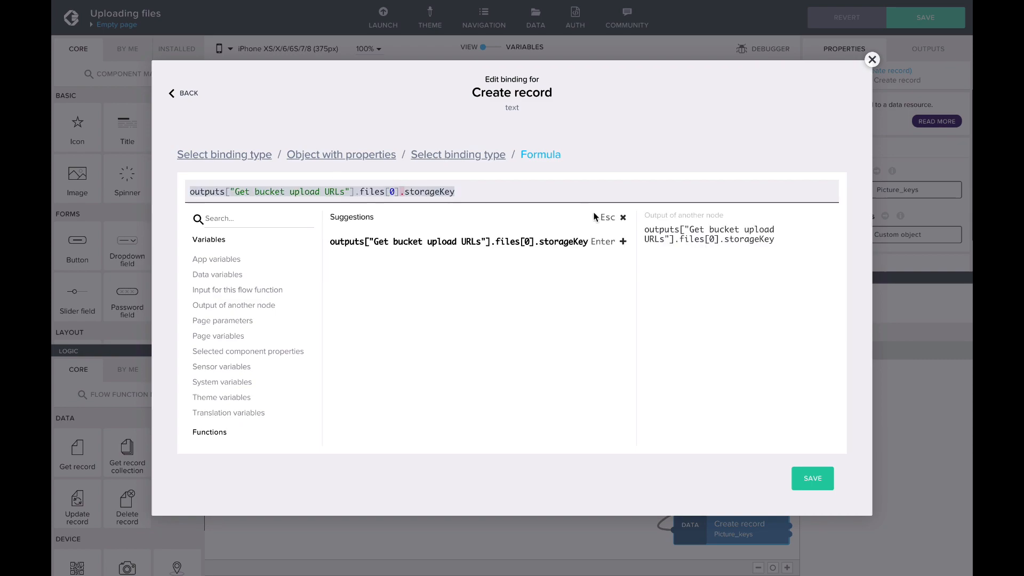
click(619, 215)
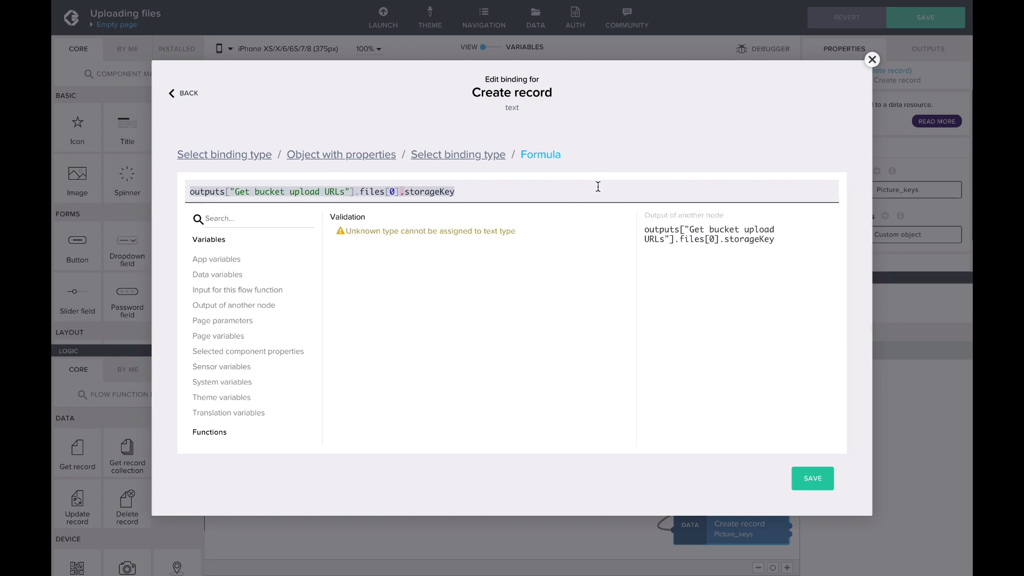
click(832, 484)
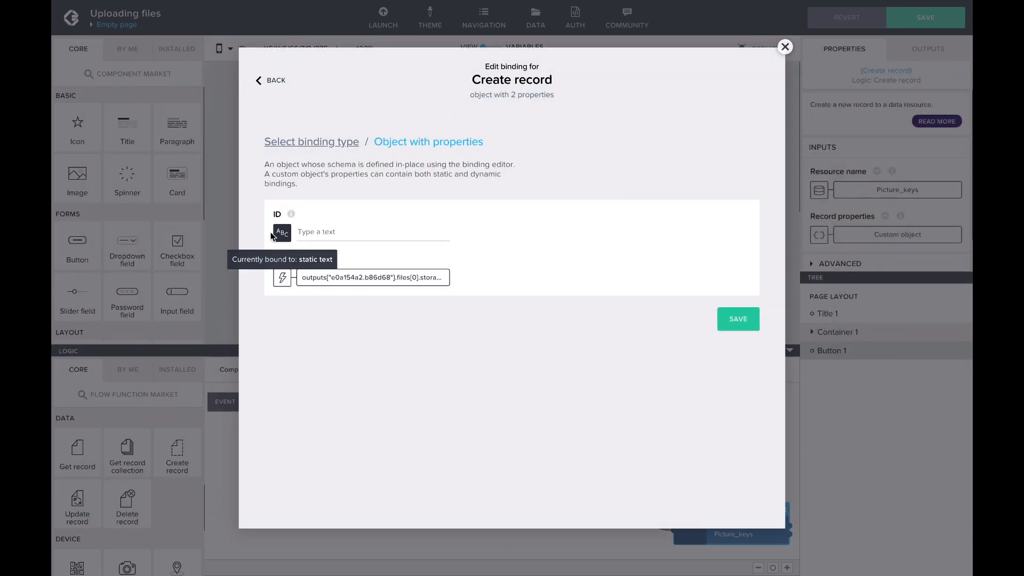
Step: Bind the record's ID property to the formula GENERATE_UUID() and save the record properties
click(279, 274)
click(624, 224)
click(352, 250)
text(GENER)
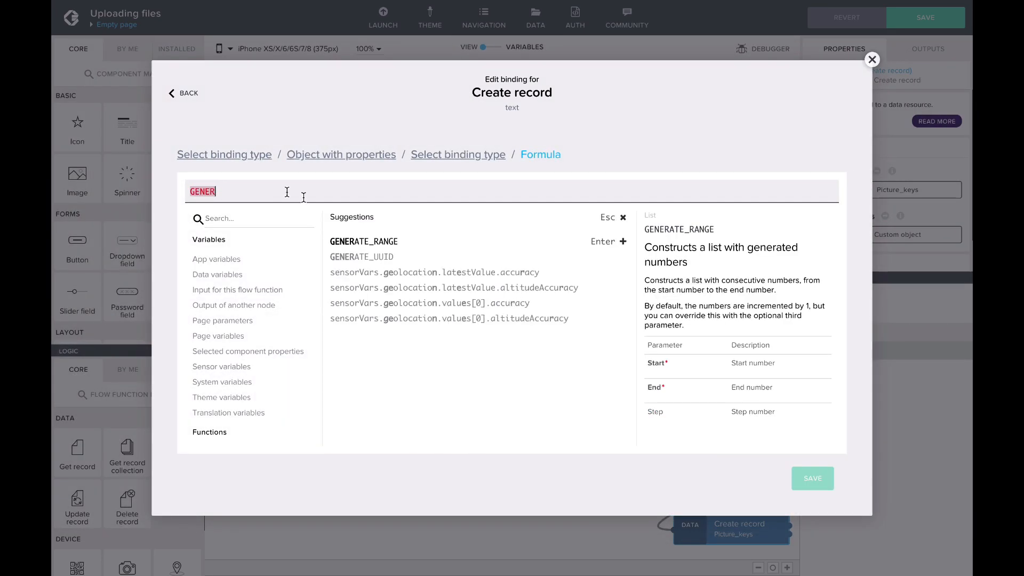
click(603, 257)
click(816, 479)
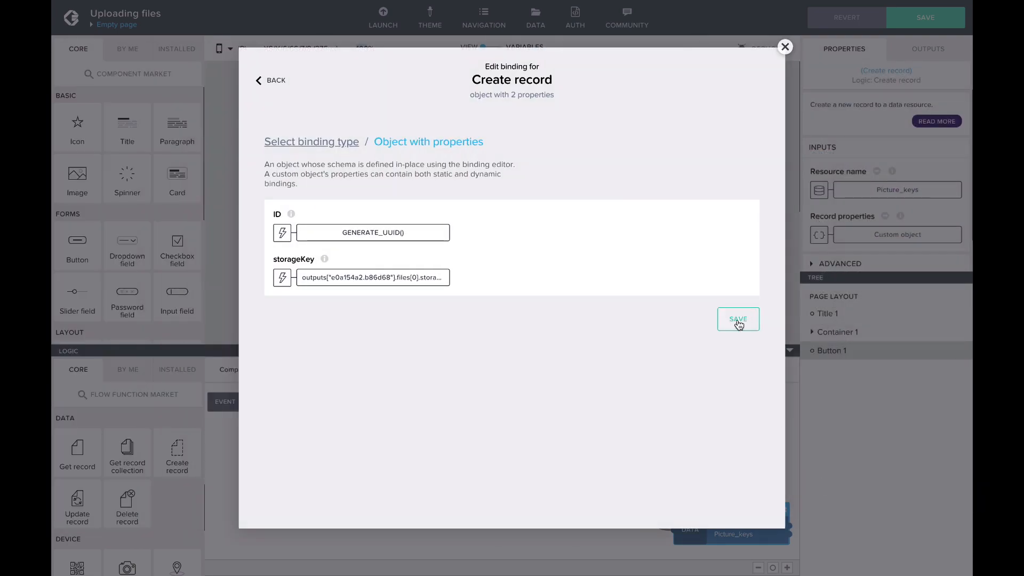
click(739, 320)
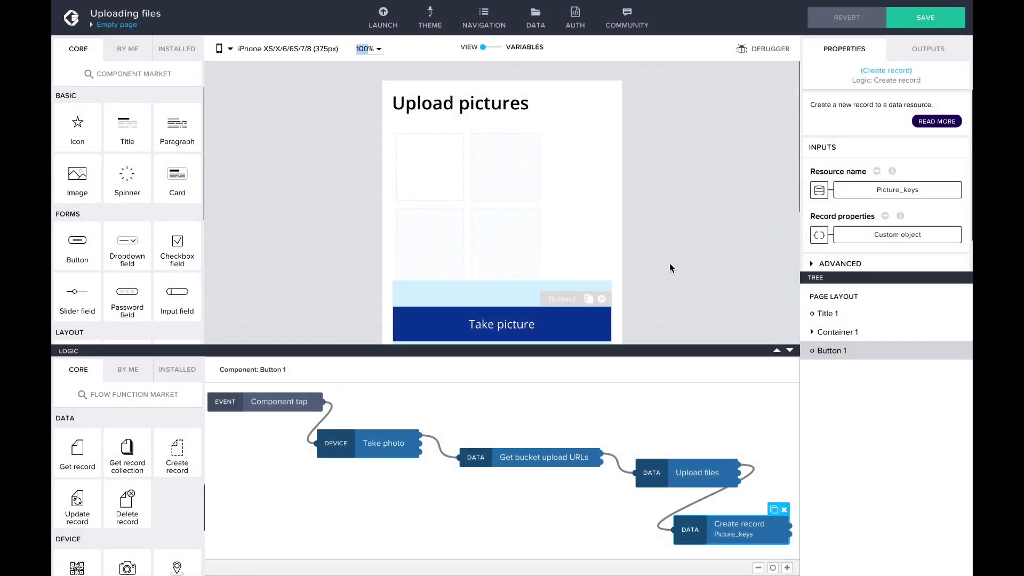
Step: Examine the background image and repeat bindings of the first picture container inside the picture grid
click(596, 241)
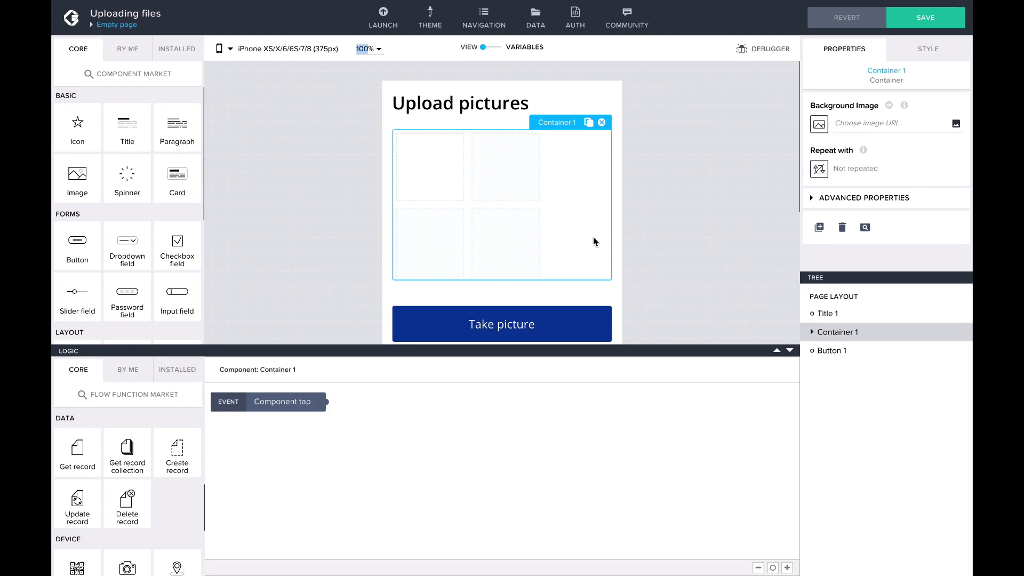
click(451, 177)
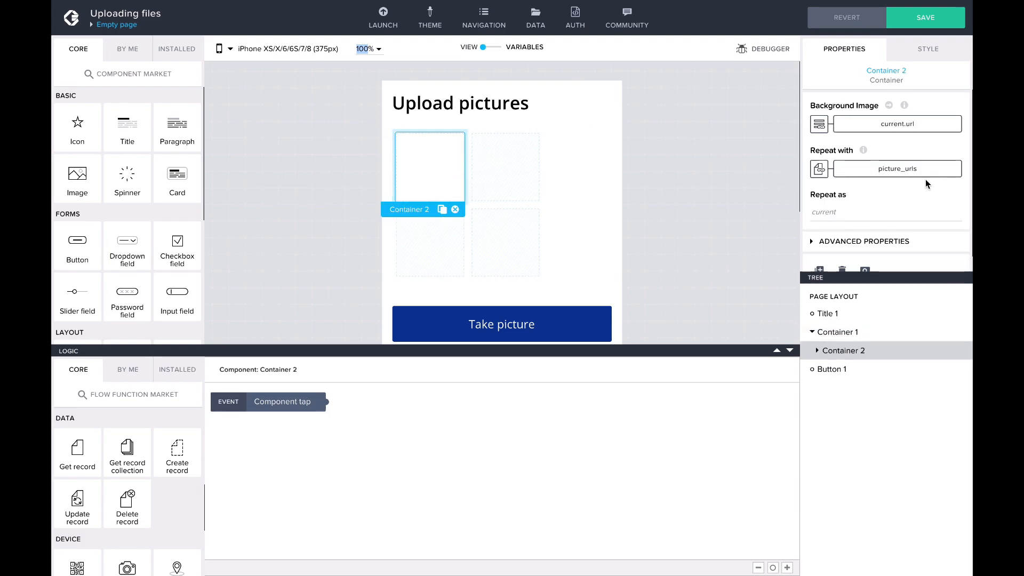
mouse_move(927, 175)
mouse_move(918, 133)
Step: Add a data variable from the Picture_keys resource to the page and name it Picture_keys
click(482, 47)
click(155, 158)
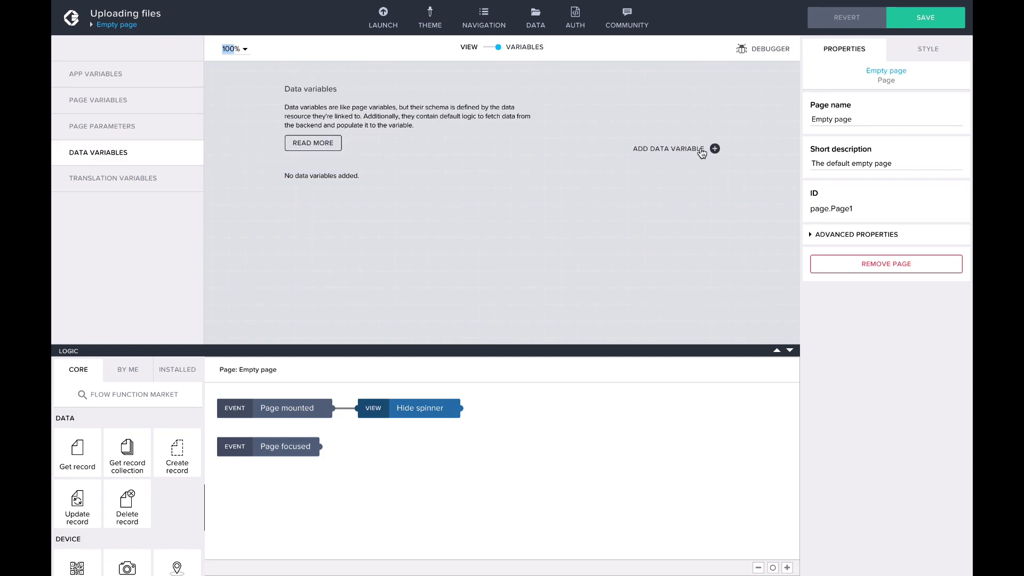
click(713, 147)
click(670, 173)
click(859, 90)
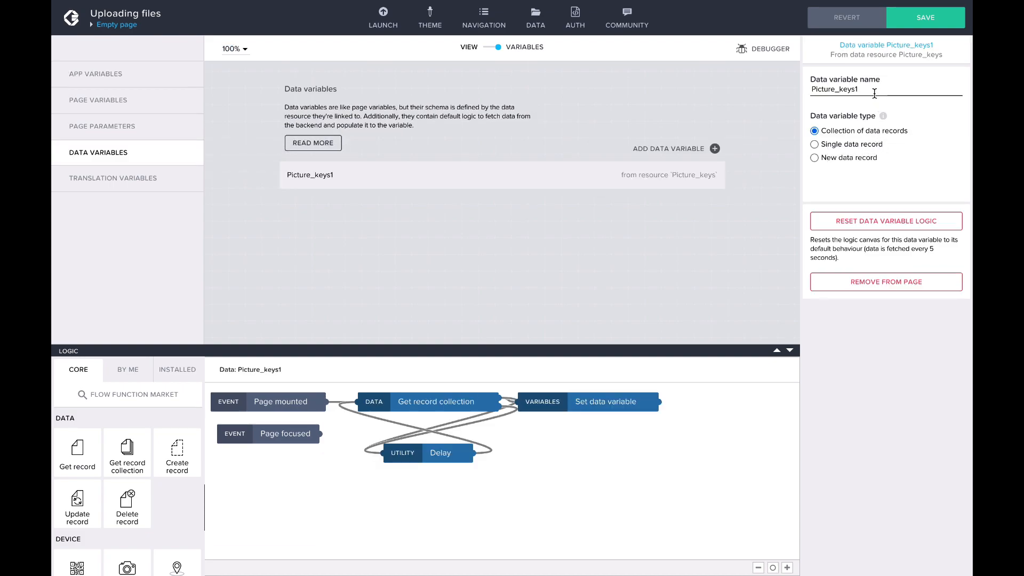
key(BackSpace)
Step: Install the Get bucket download URLs flow function and connect it after the Set data variable node
click(131, 394)
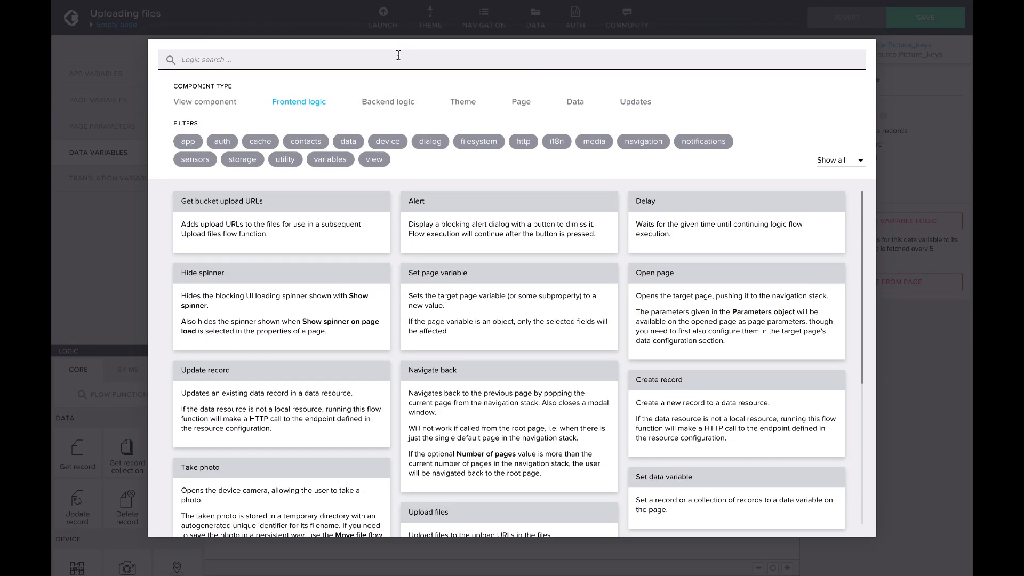
click(398, 55)
text(get bucket)
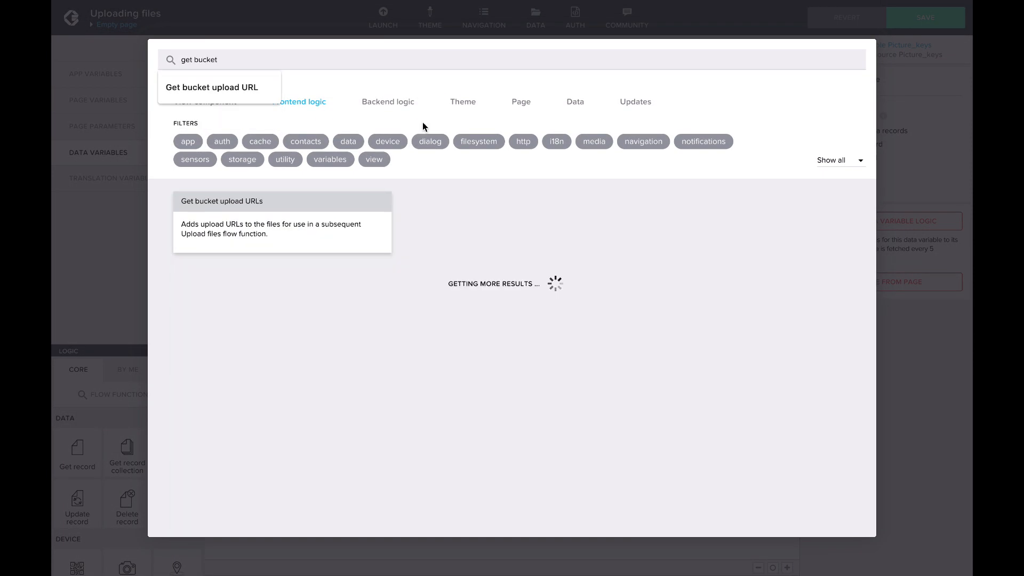
click(458, 209)
click(233, 130)
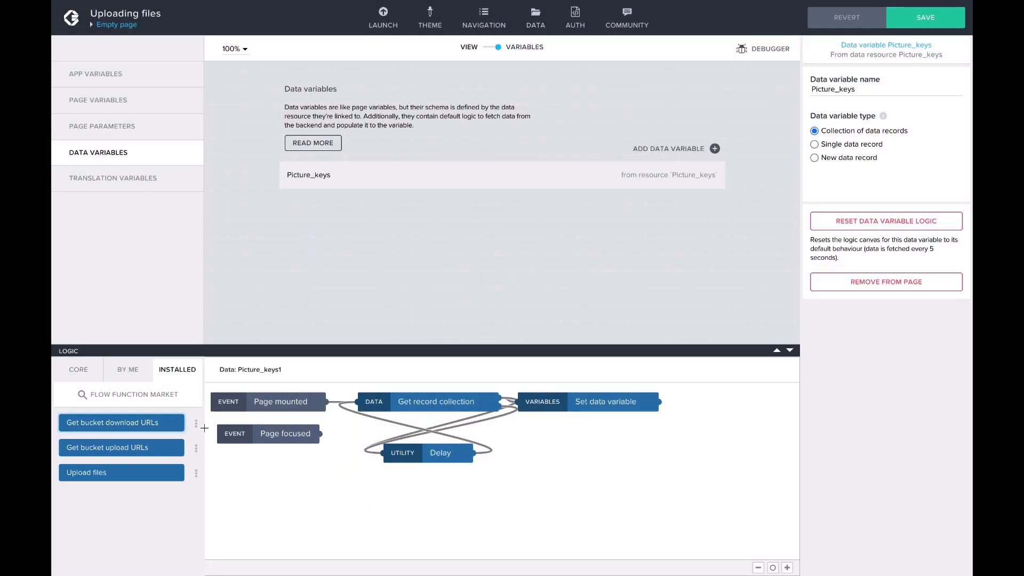
drag(149, 426, 712, 463)
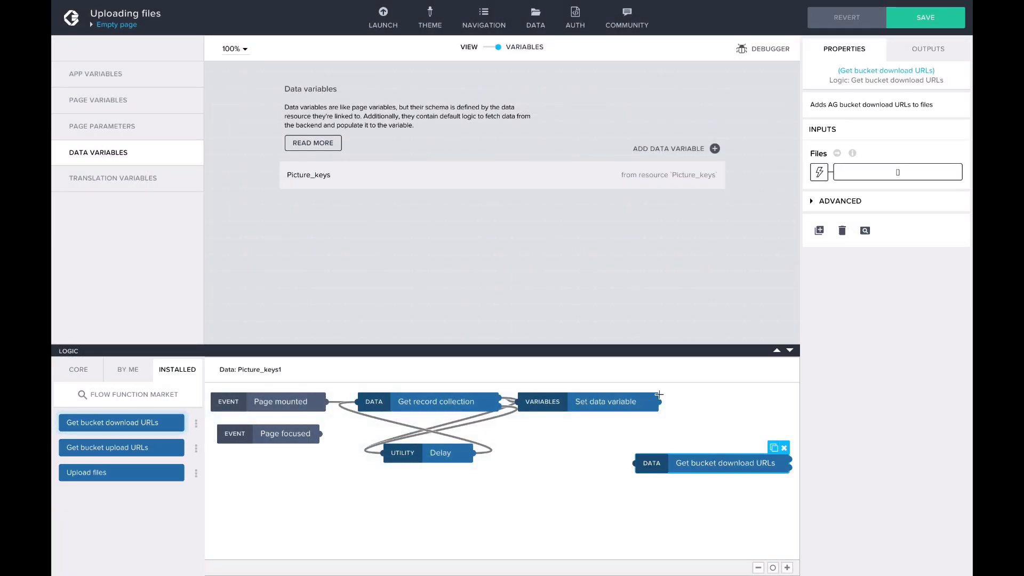
drag(660, 401, 666, 468)
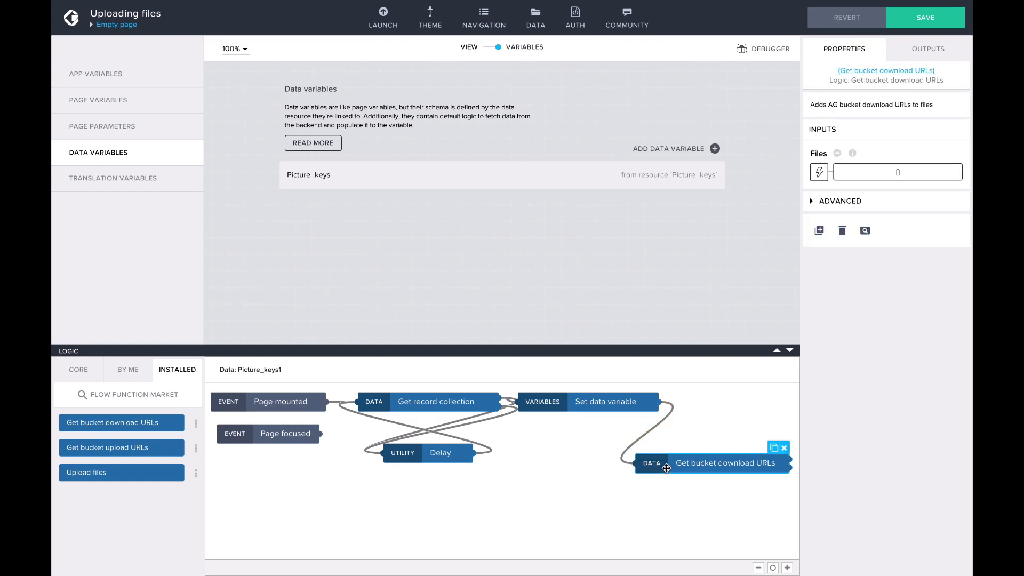
Step: Bind the Files input of the Get bucket download URLs node to the formula data.Picture_keys
click(632, 223)
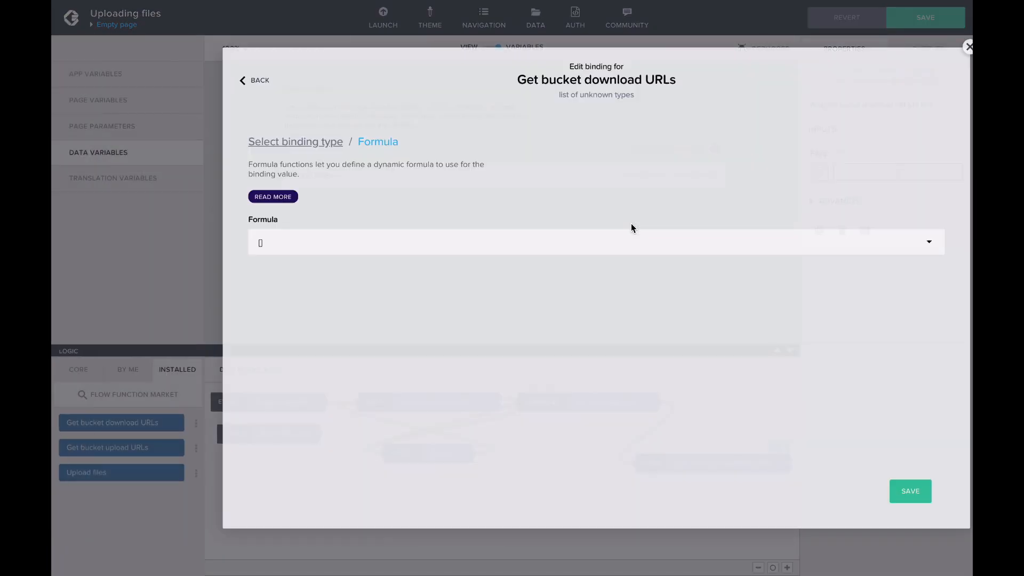
click(455, 171)
text(data.)
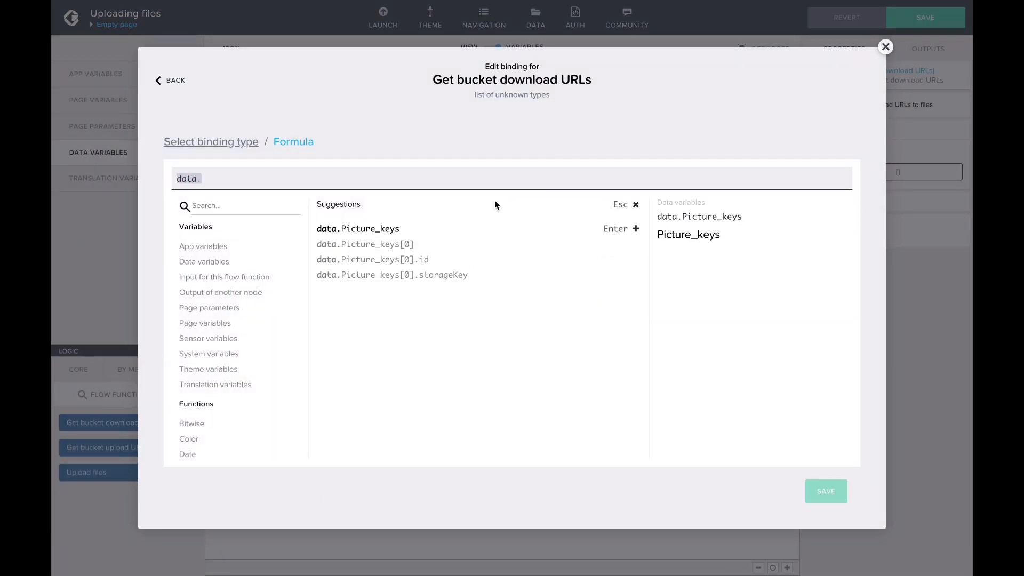
click(636, 230)
click(828, 493)
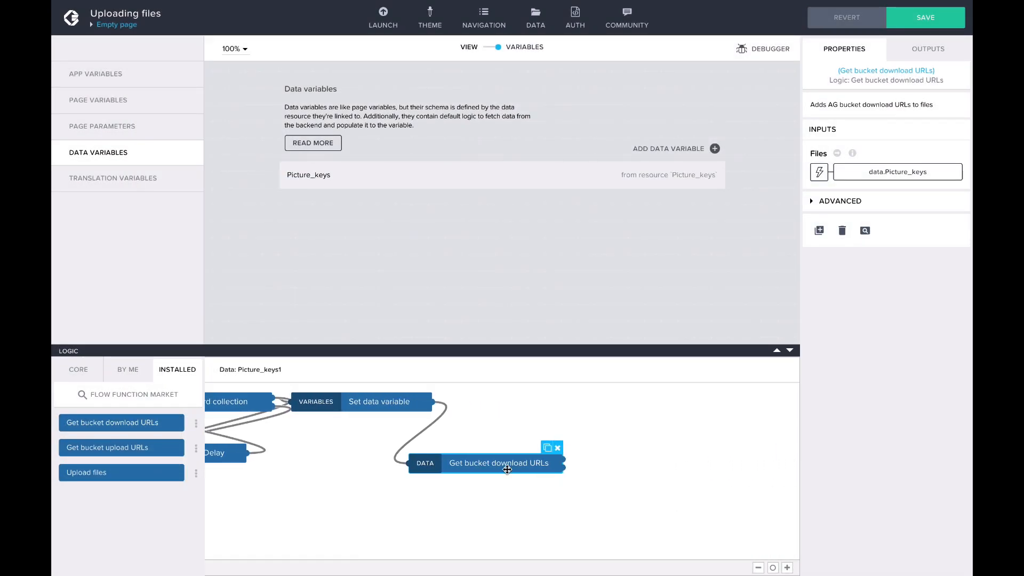
Step: Add a Set page variable node to the flow and connect it to the output of Get bucket download URLs
click(78, 370)
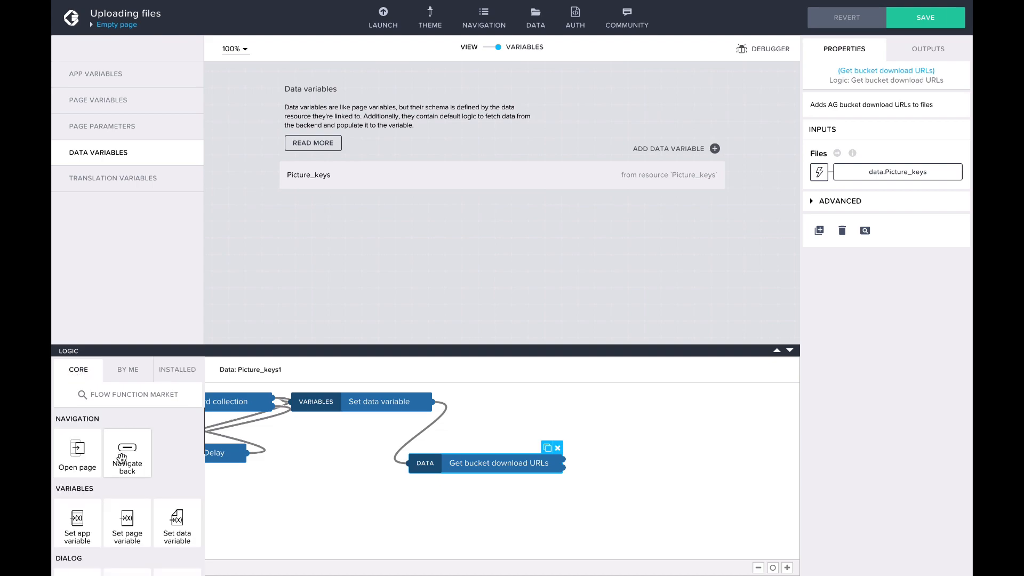
drag(127, 518, 705, 459)
drag(562, 460, 625, 460)
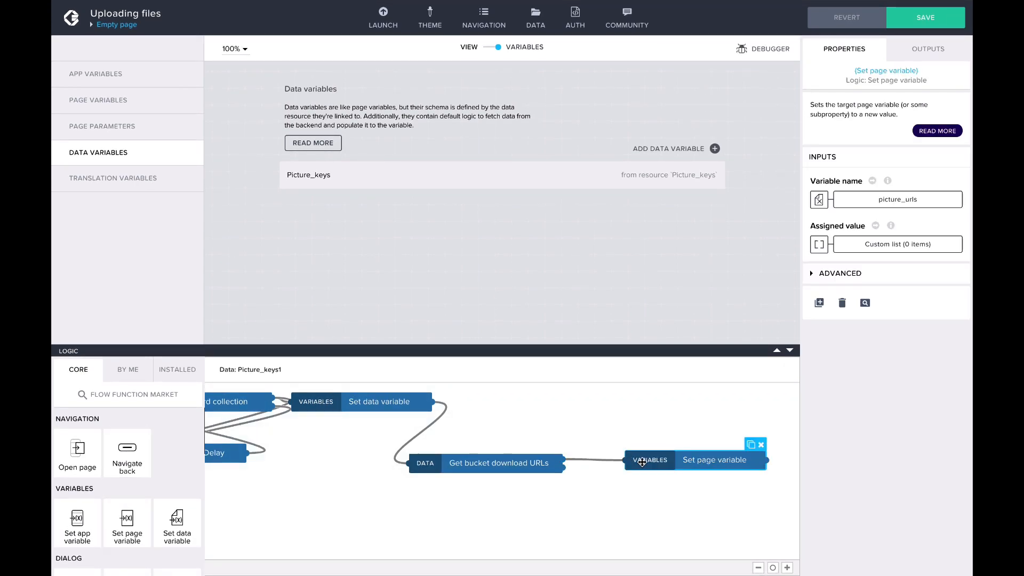
Step: Bind the Set page variable node's assigned value to the formula MAP(outputs["Get bucket download URLs"].files, {url: item.downloadUrl})
click(818, 245)
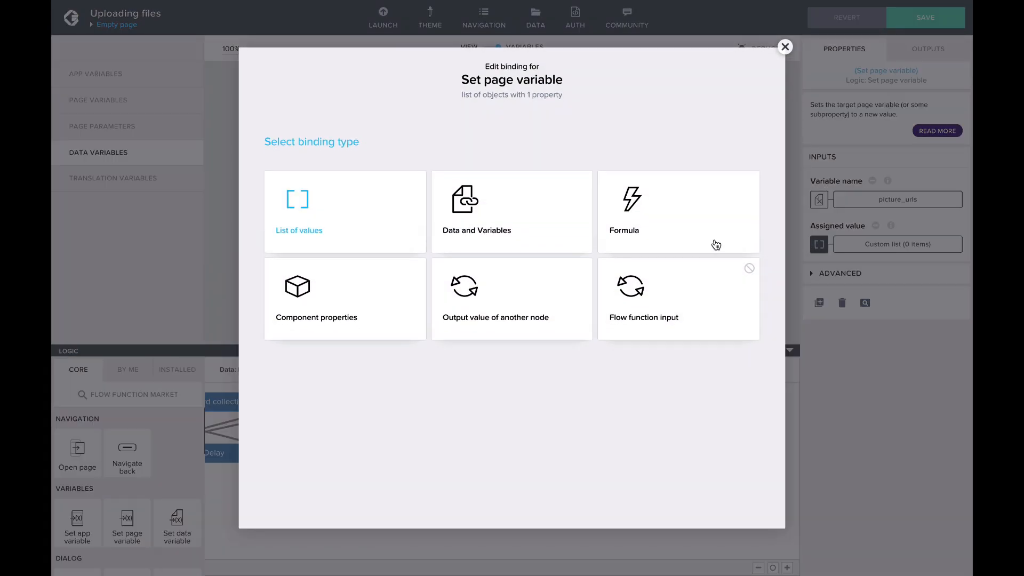
click(652, 233)
click(453, 231)
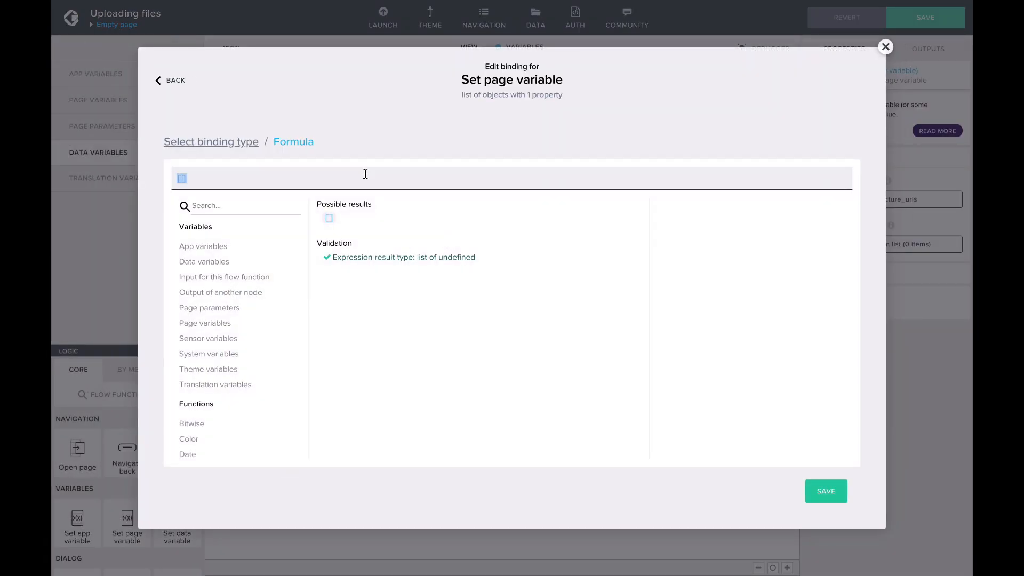
text(MAP(outputs["Get bucket download URLs"].files, {url: item.downloadUrl}))
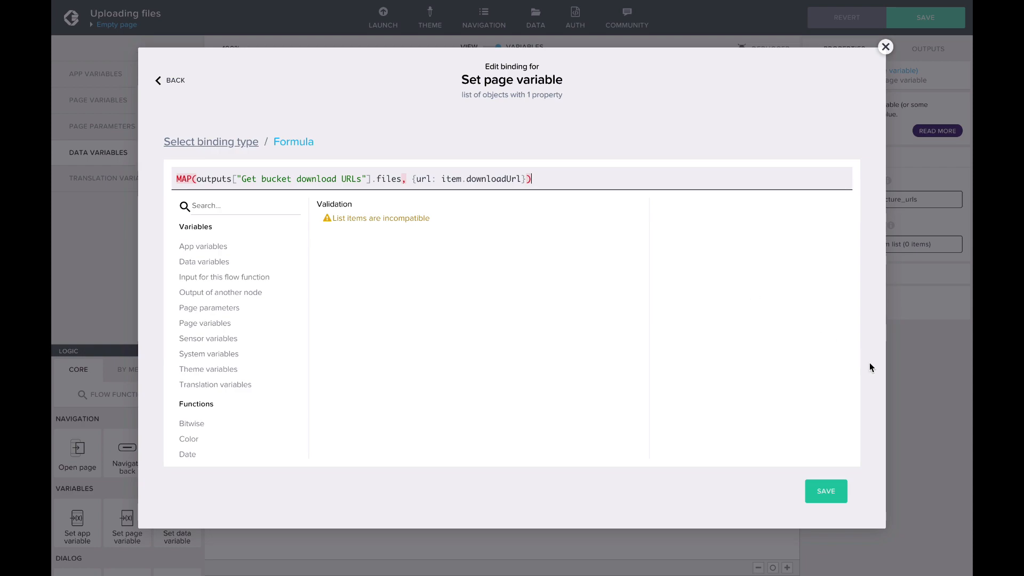
click(835, 491)
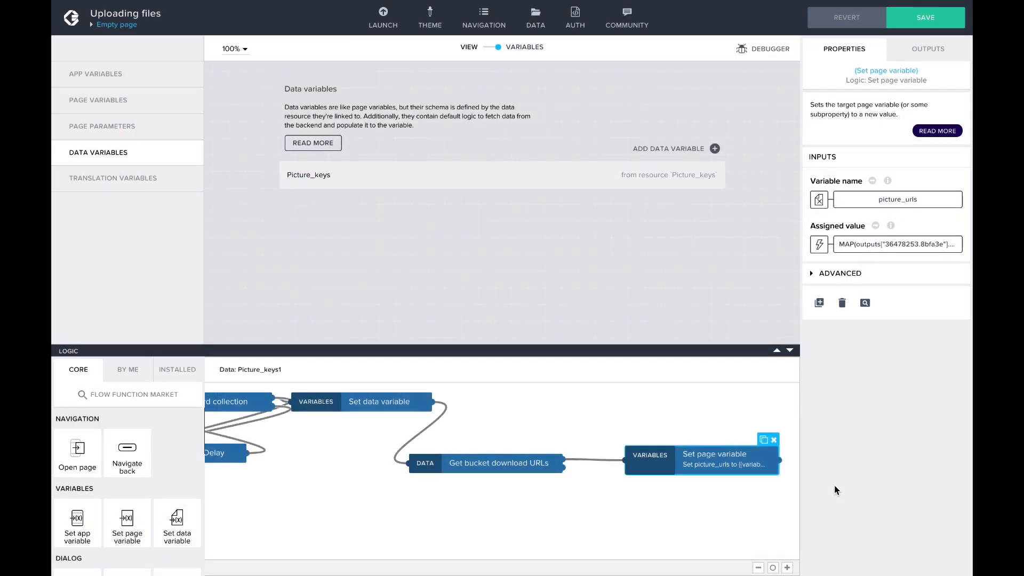